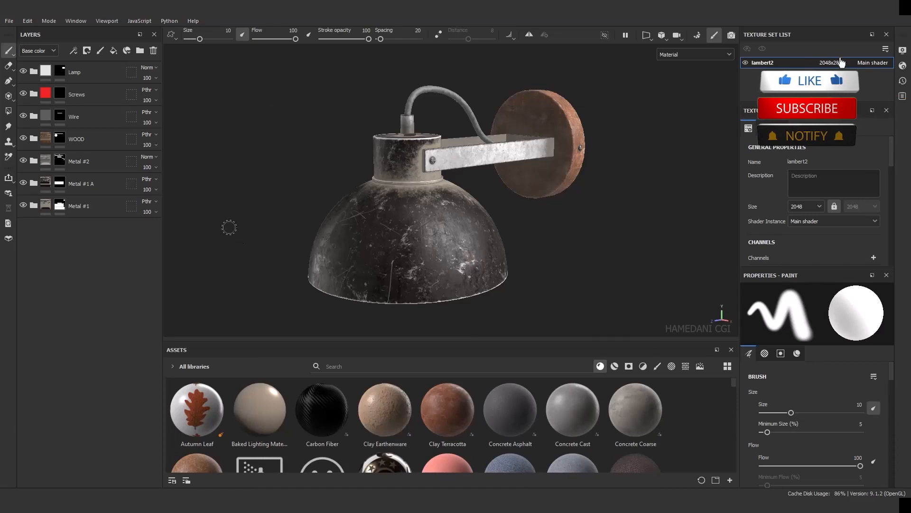
Open the texture export dialog and review the global export parameters and the lambert2 texture set's output maps
click(9, 21)
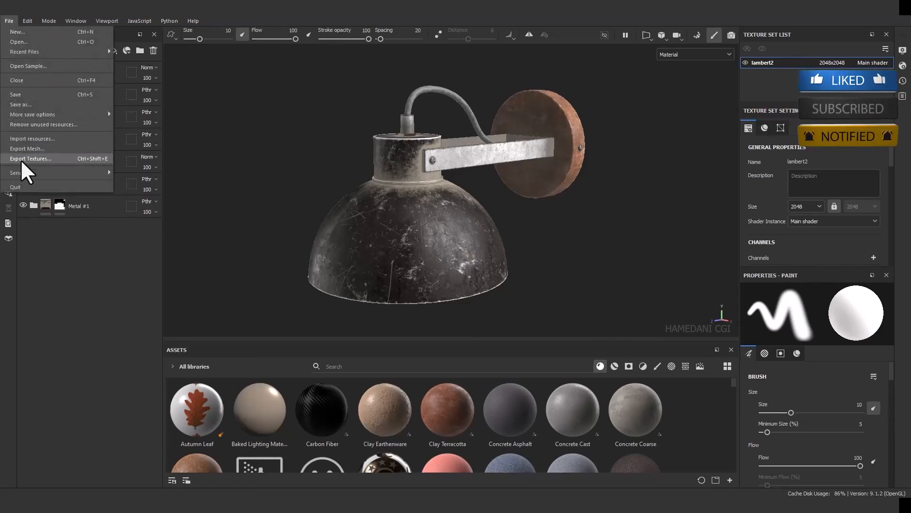
click(55, 158)
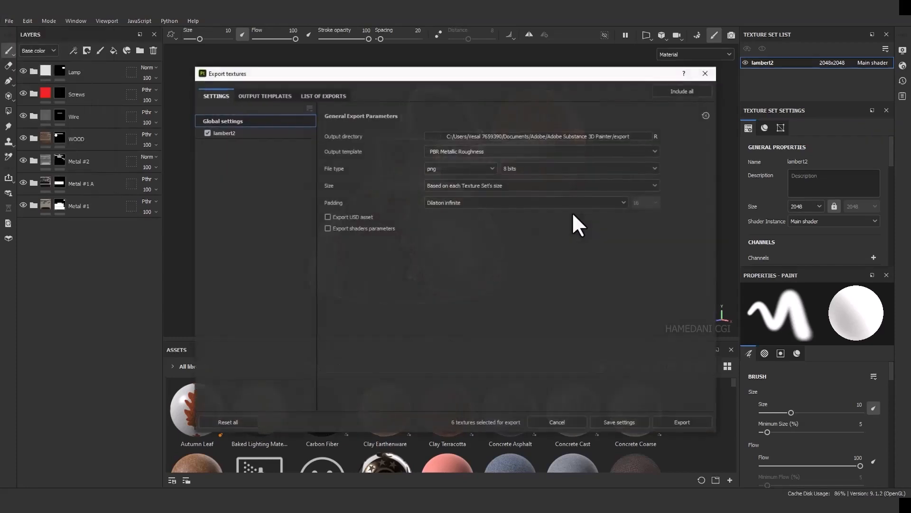
drag(455, 74, 445, 71)
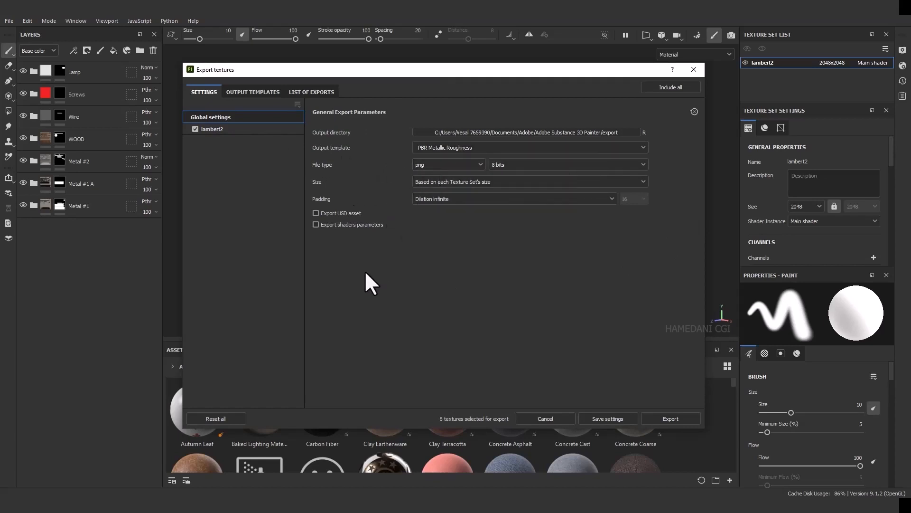
click(238, 128)
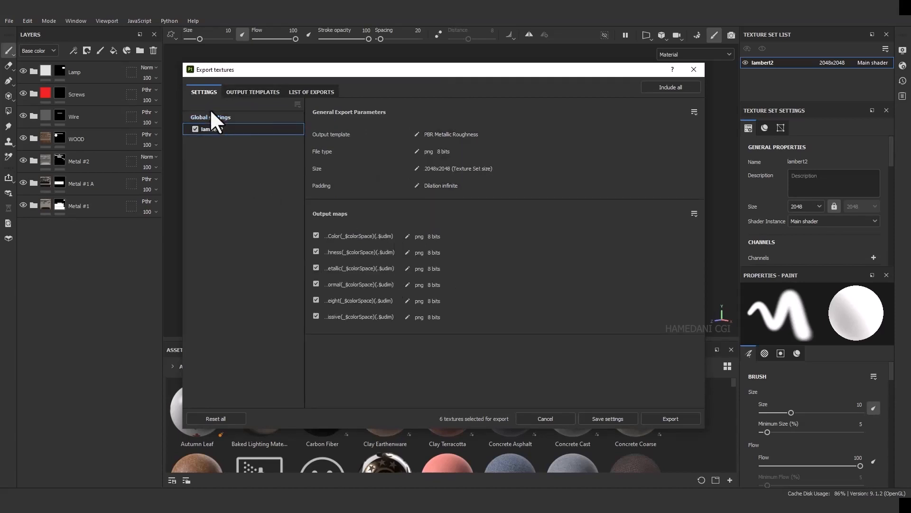
click(212, 116)
click(221, 129)
Examine the output maps defined in the PBR Metallic Roughness output template
click(242, 92)
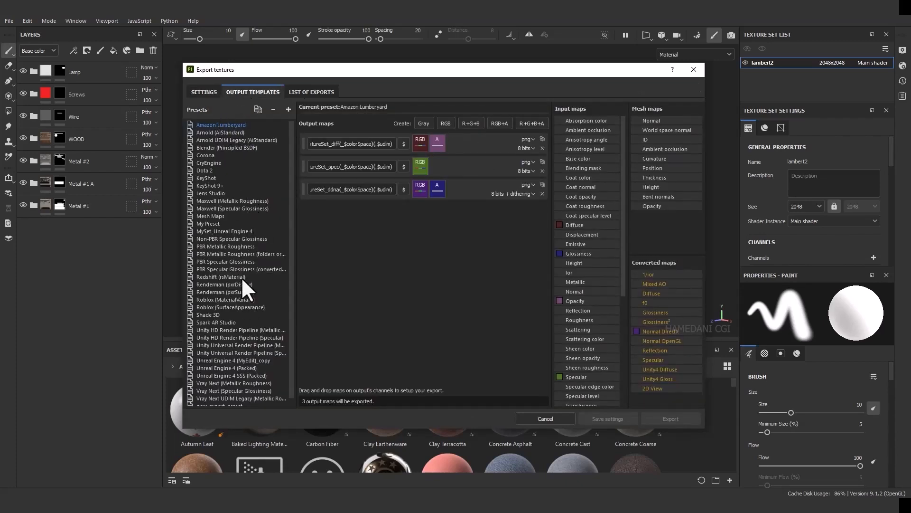
scroll(243, 292, down, 1)
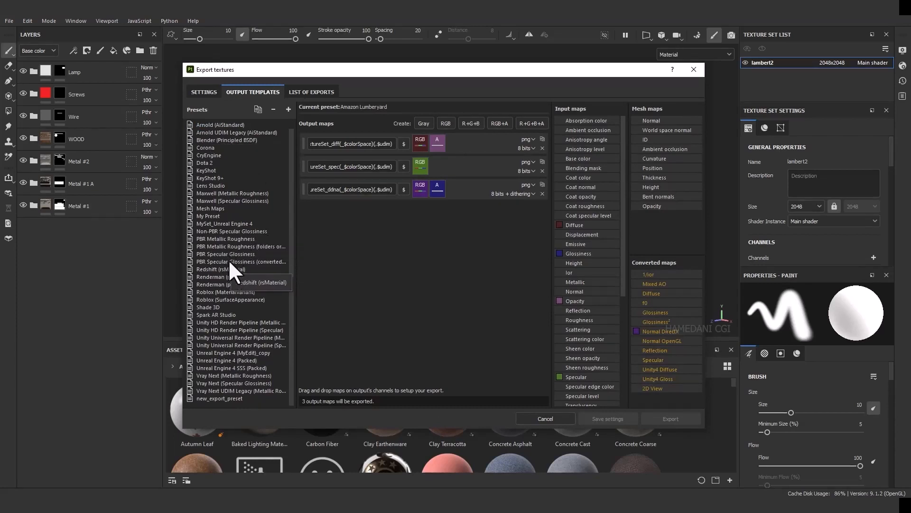
click(207, 237)
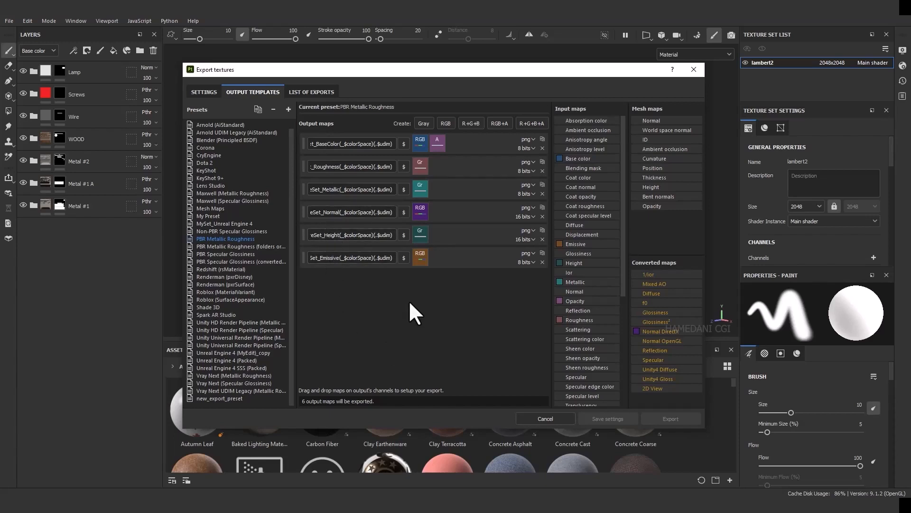
click(205, 92)
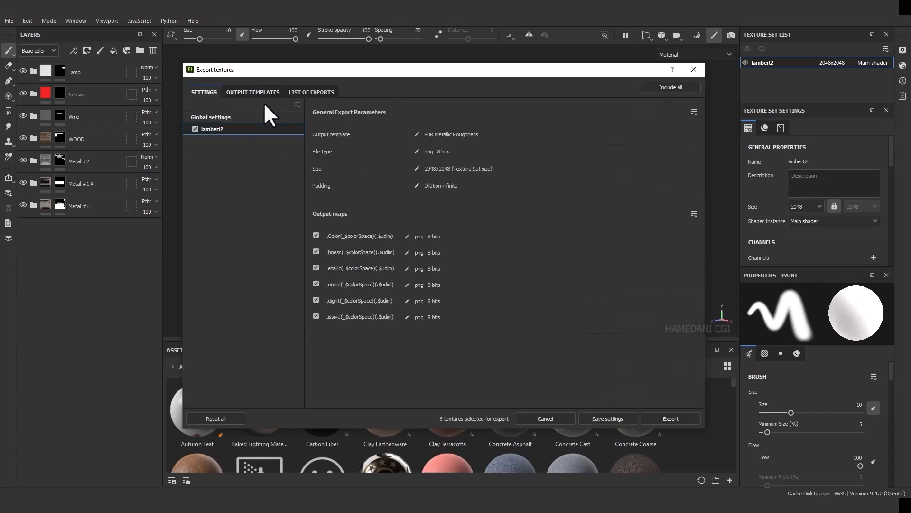
Try the Sketchfab and Unreal Engine 4 (Packed) output templates in the global export settings
click(523, 150)
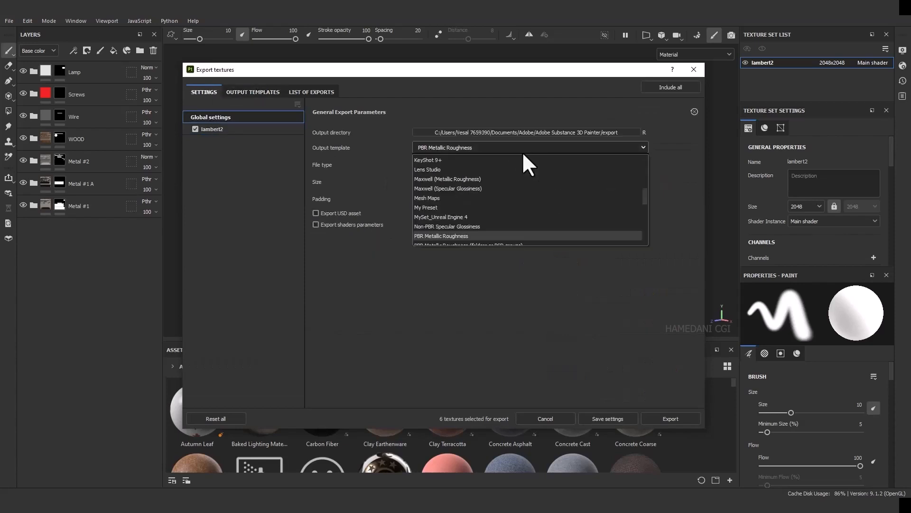
scroll(645, 197, down, 3)
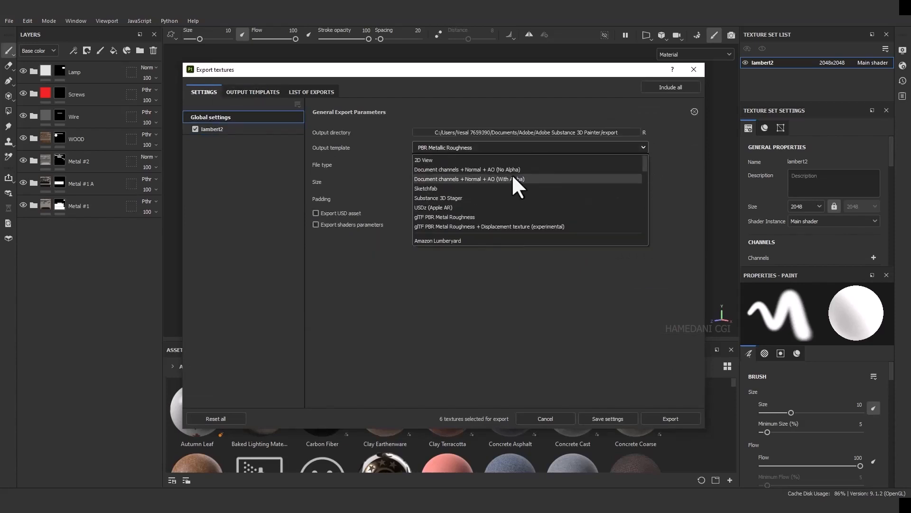
click(503, 187)
click(644, 147)
scroll(612, 218, up, 5)
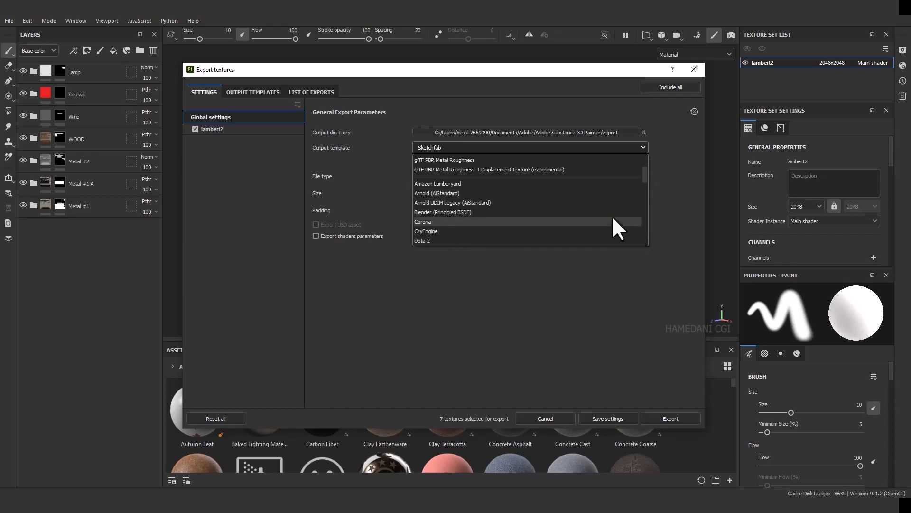
scroll(467, 227, down, 5)
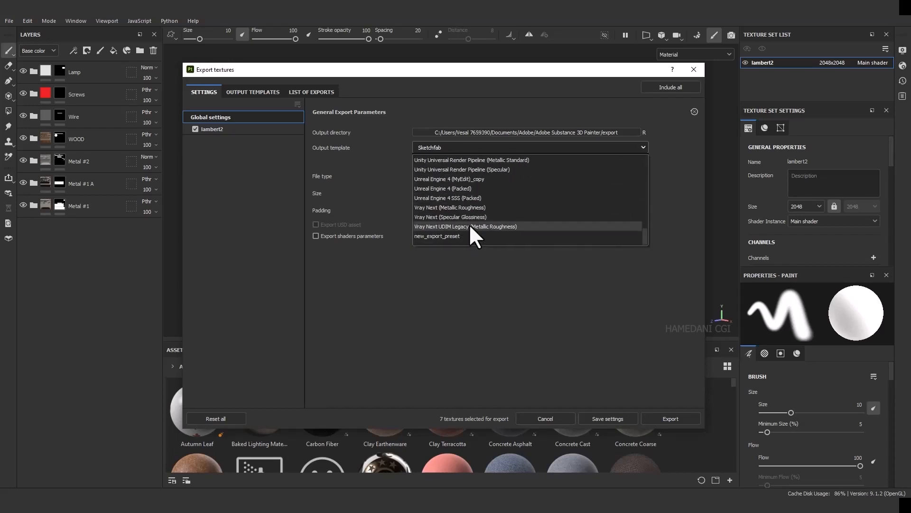
click(489, 187)
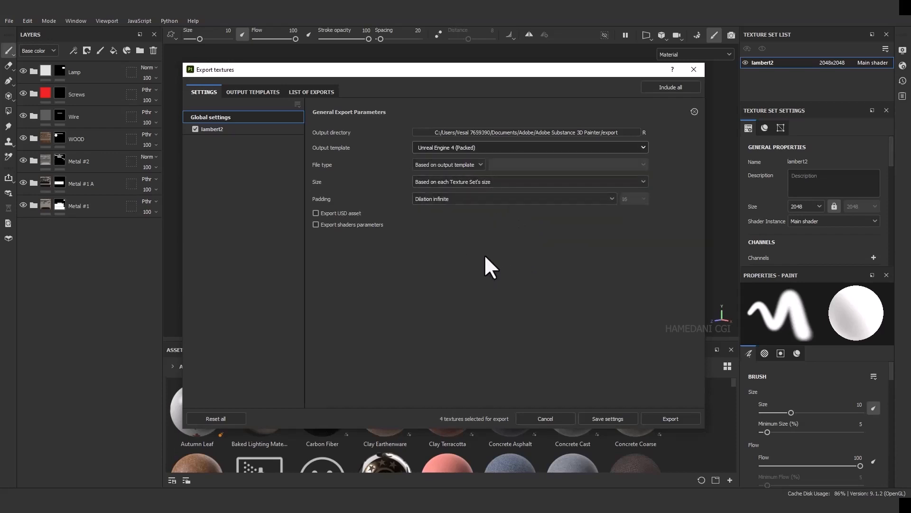
Create a new export preset with an RGB output map named BaseColor that uses the Base color RGB channels
click(254, 92)
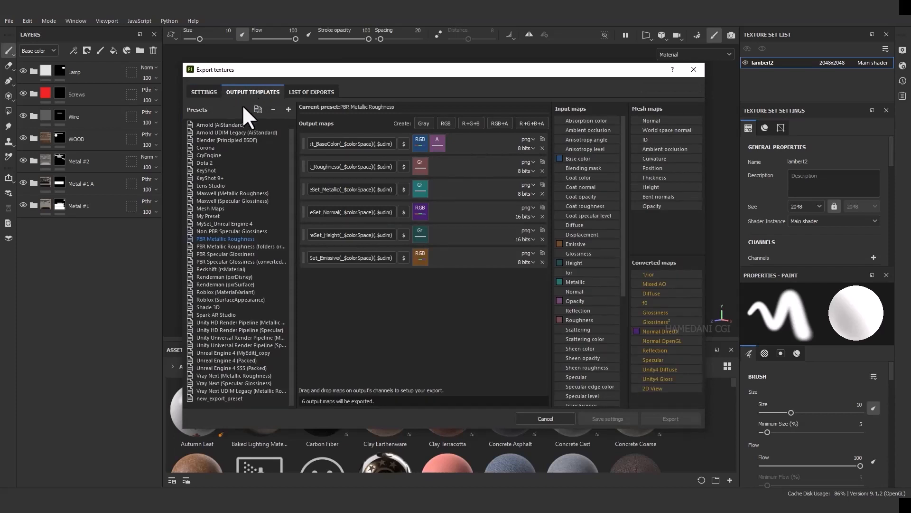
click(289, 108)
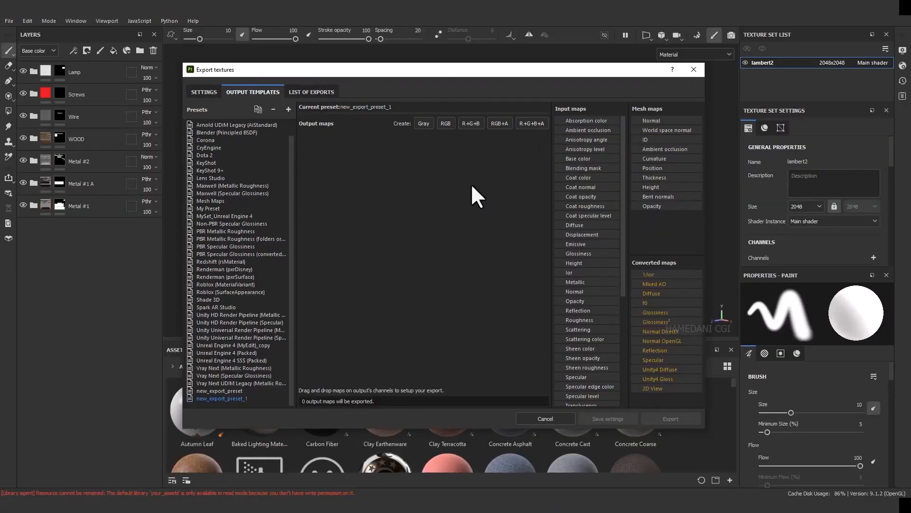
click(446, 122)
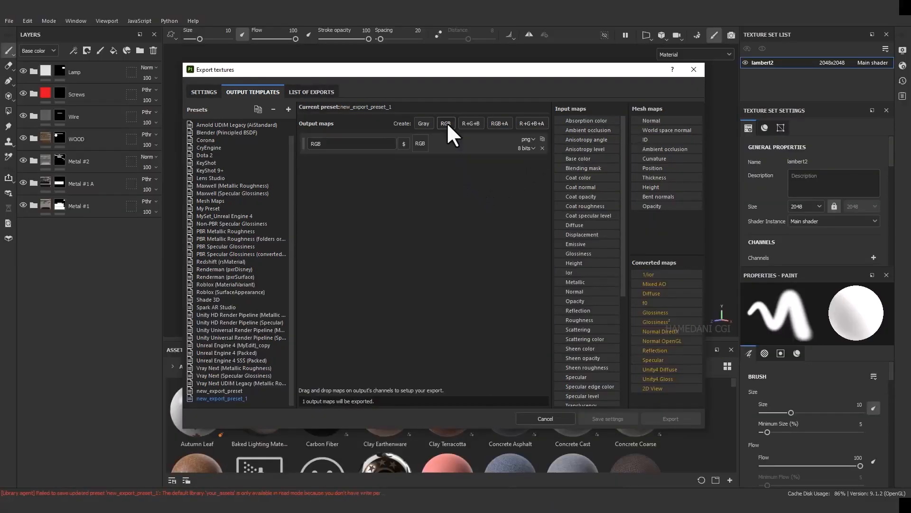
double_click(349, 144)
text(Bas)
text(ce)
key(BackSpace)
key(BackSpace)
key(BackSpace)
text(seColor)
click(337, 179)
drag(576, 155, 427, 161)
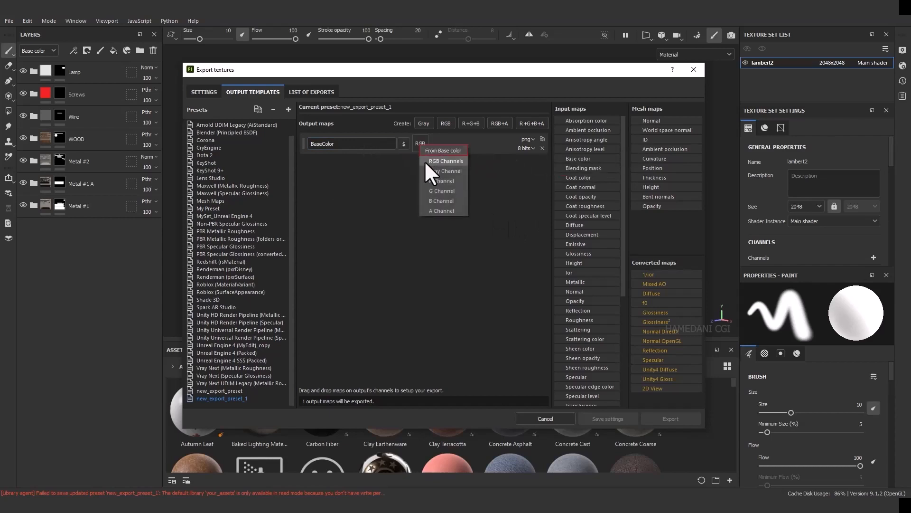
click(460, 161)
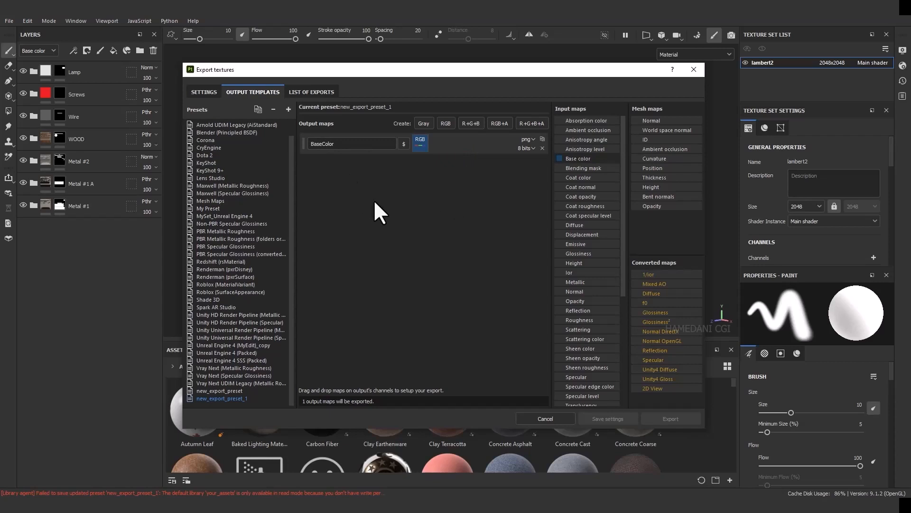
Add a grayscale output map named Roughness and assign the Roughness input's gray channel to it
click(427, 124)
double_click(346, 166)
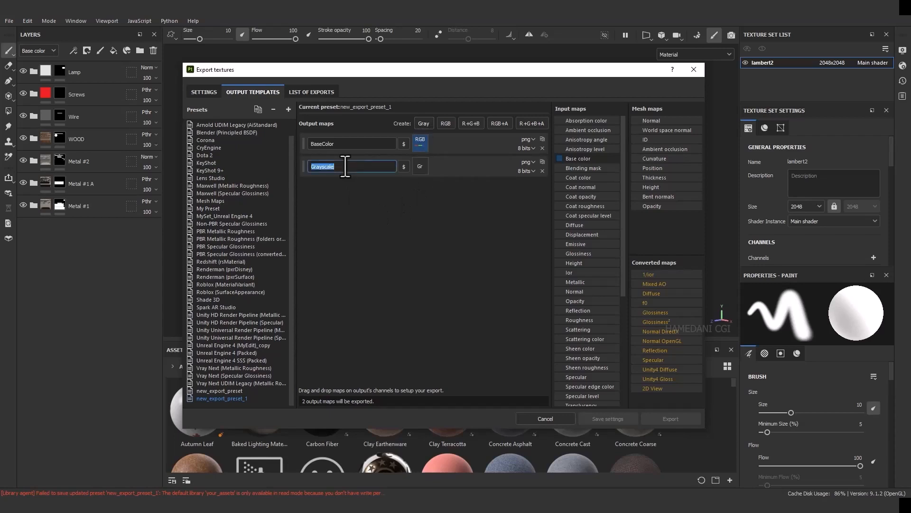
text(Roughness)
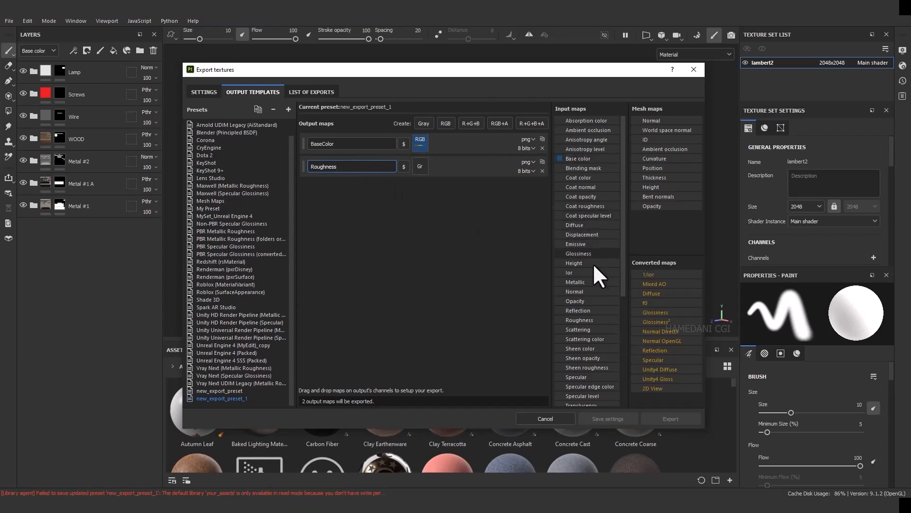
drag(595, 319, 427, 168)
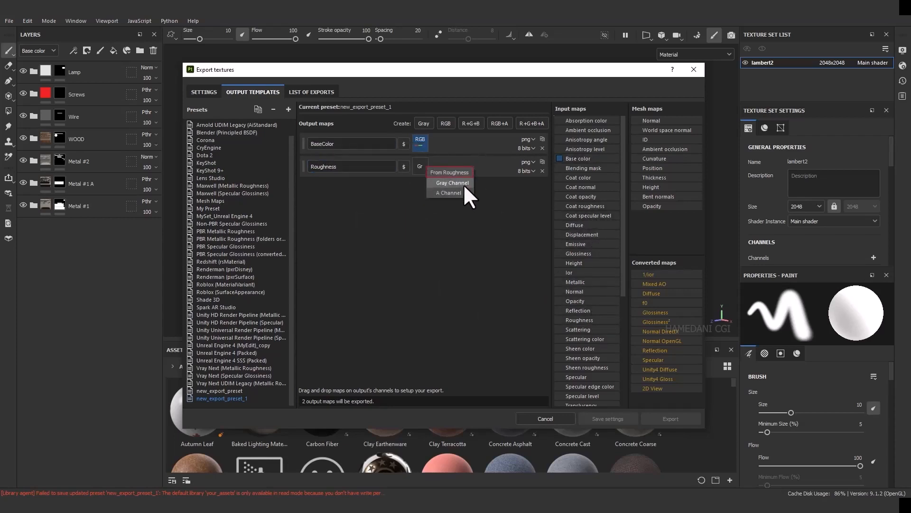
click(463, 183)
Add a grayscale output map named Metalic and assign the Metallic input's gray channel to it
click(426, 123)
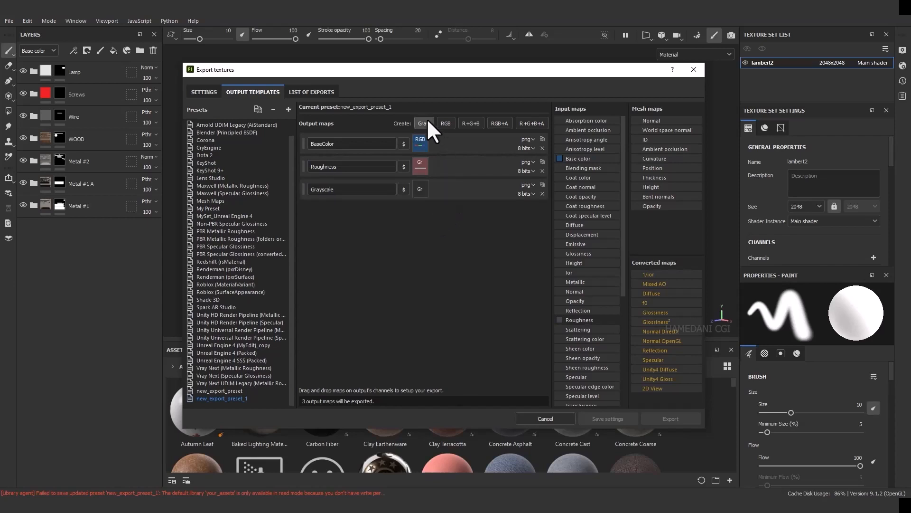
double_click(350, 190)
text(Metalic)
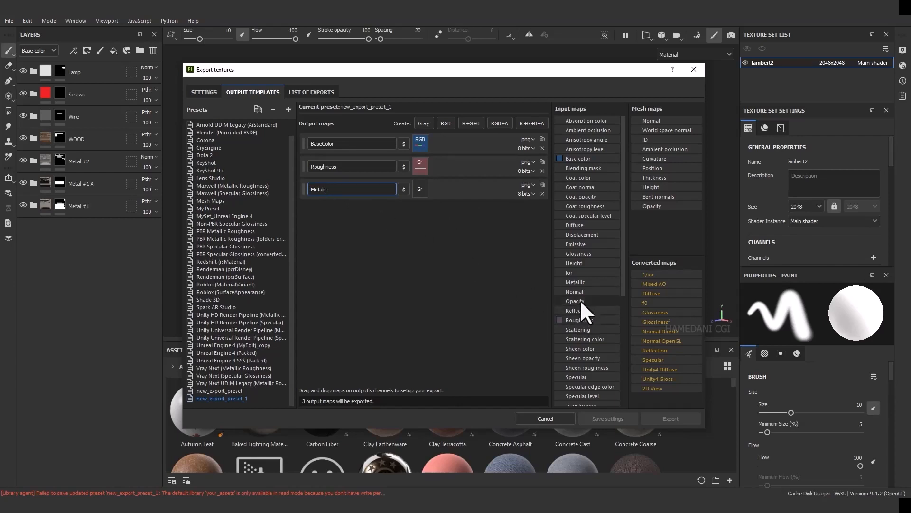
drag(578, 282, 423, 187)
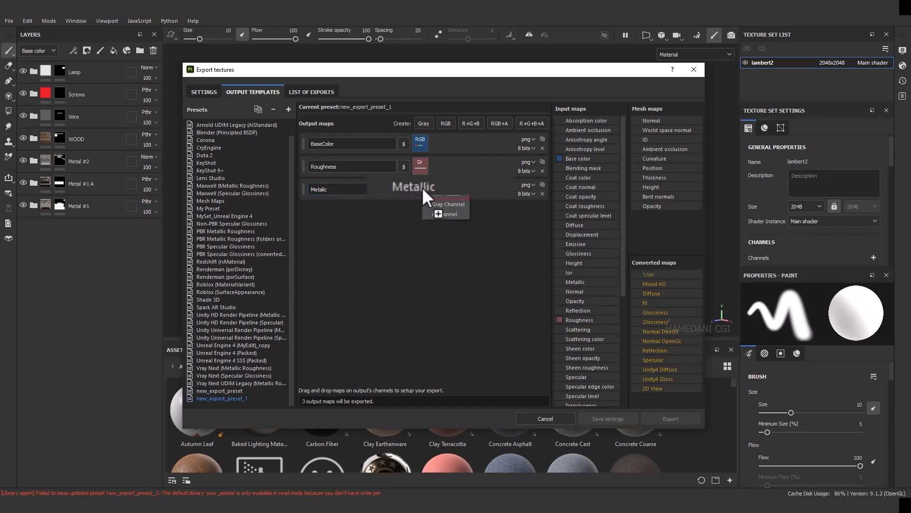
click(460, 203)
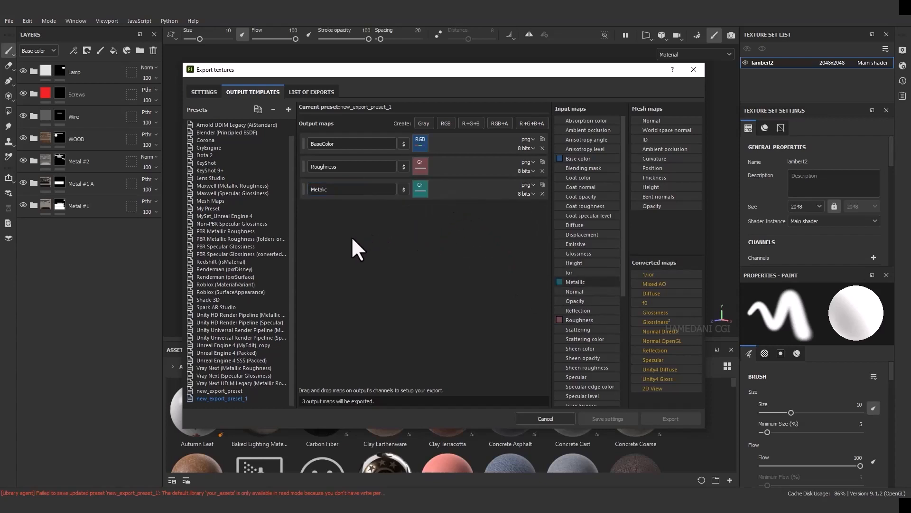
Add a grayscale output map named Height and assign the Height input's gray channel to it
click(422, 123)
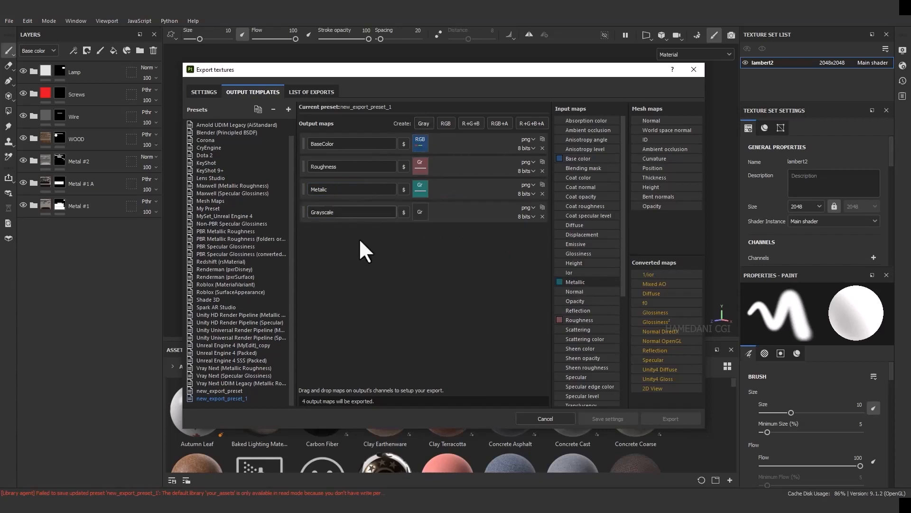
double_click(322, 213)
text(Height)
drag(597, 261, 424, 213)
click(465, 229)
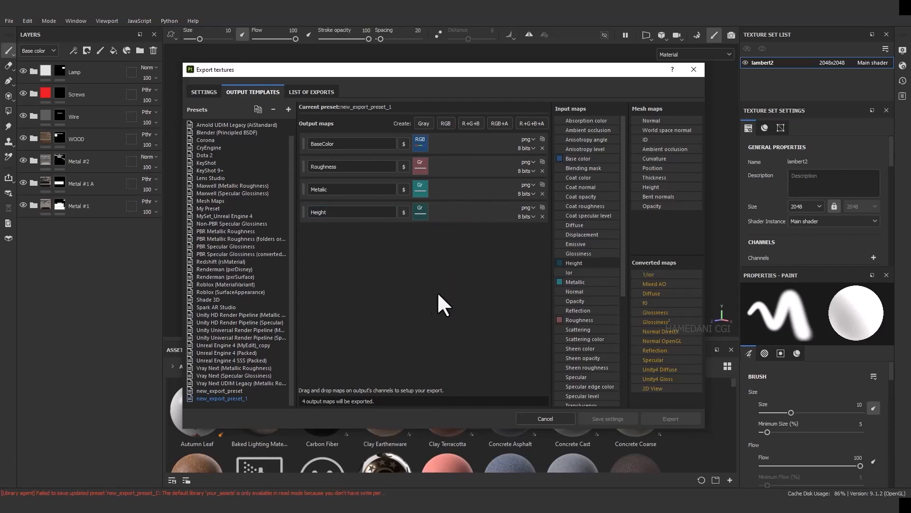
Add another RGB output map to the preset and assign the Normal input map's RGB channels to it
click(445, 123)
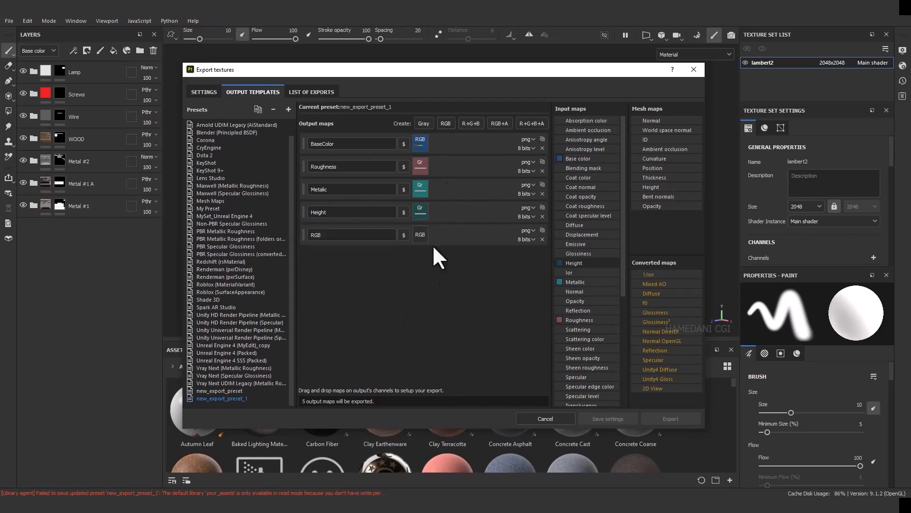
drag(588, 291, 420, 234)
click(439, 250)
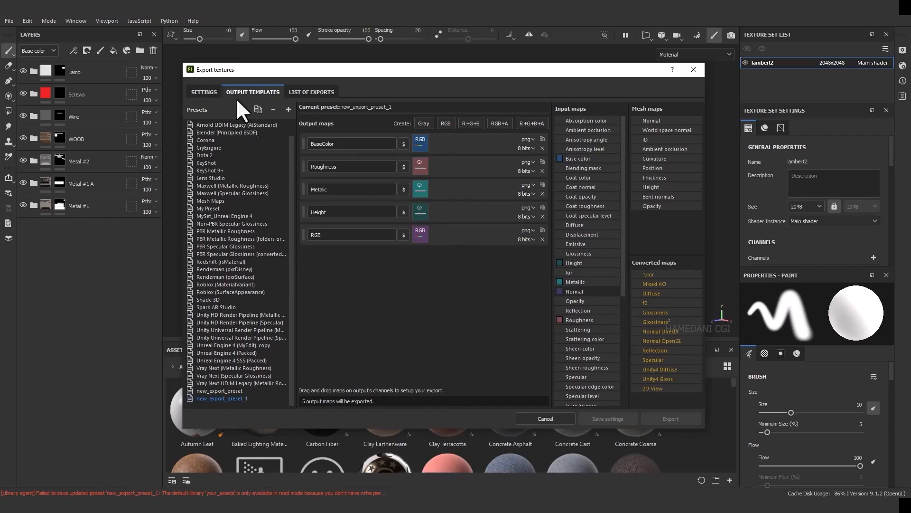
Set the output template in the global export settings to new_export_preset_1
click(204, 92)
click(480, 148)
scroll(503, 204, down, 2)
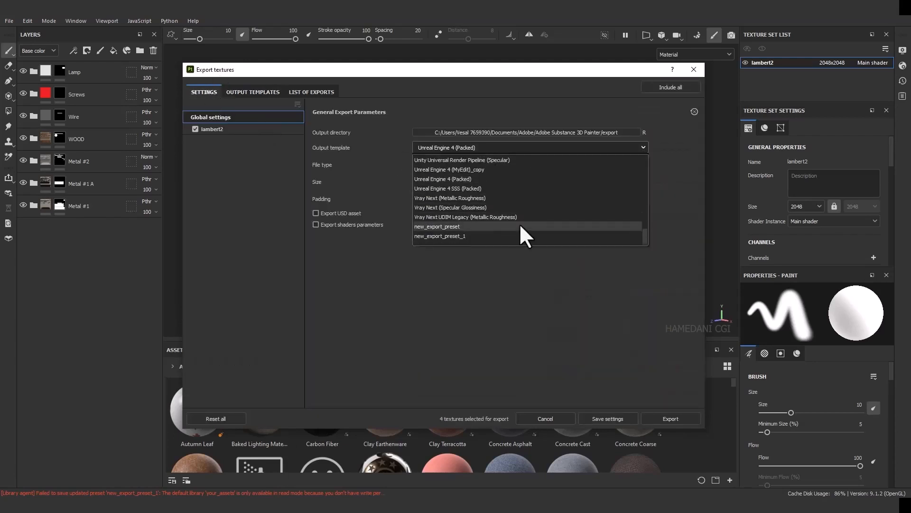
click(469, 235)
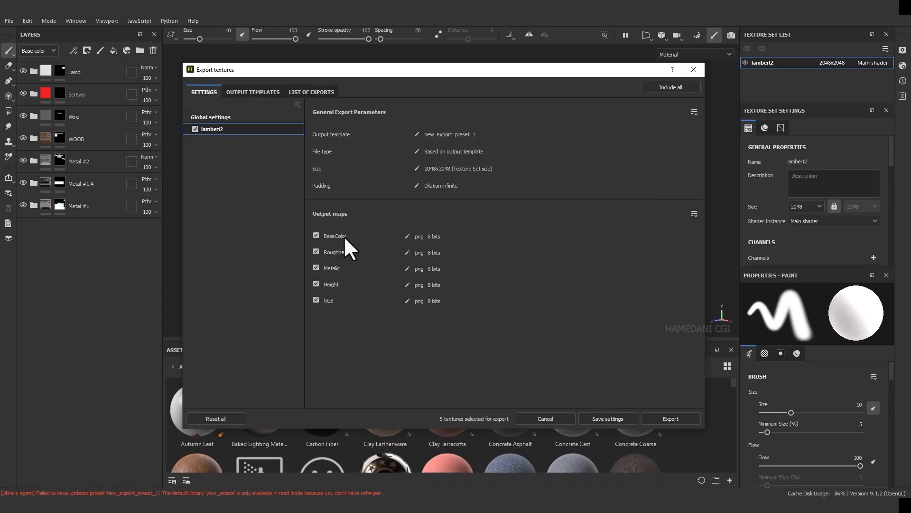
Create a folder named New folder on the Desktop and set it as the export output directory
click(254, 118)
click(625, 131)
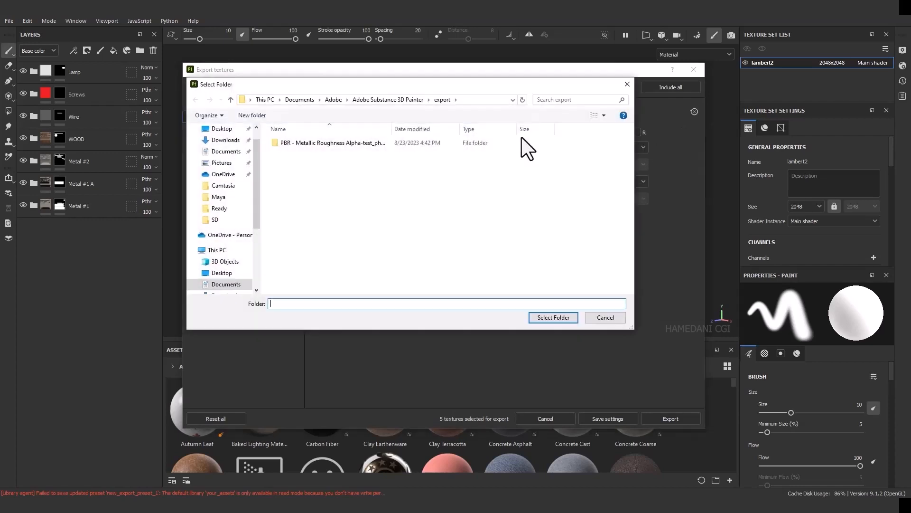
click(220, 129)
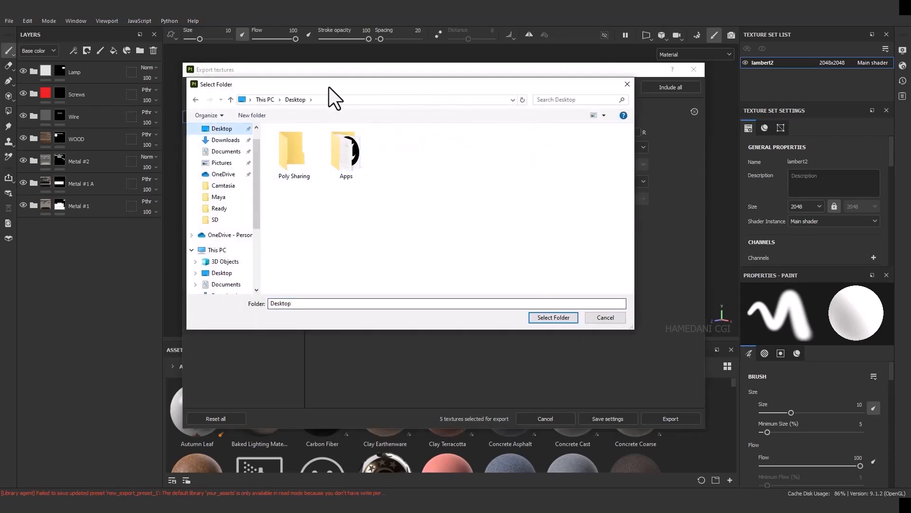
click(257, 115)
click(412, 159)
double_click(411, 158)
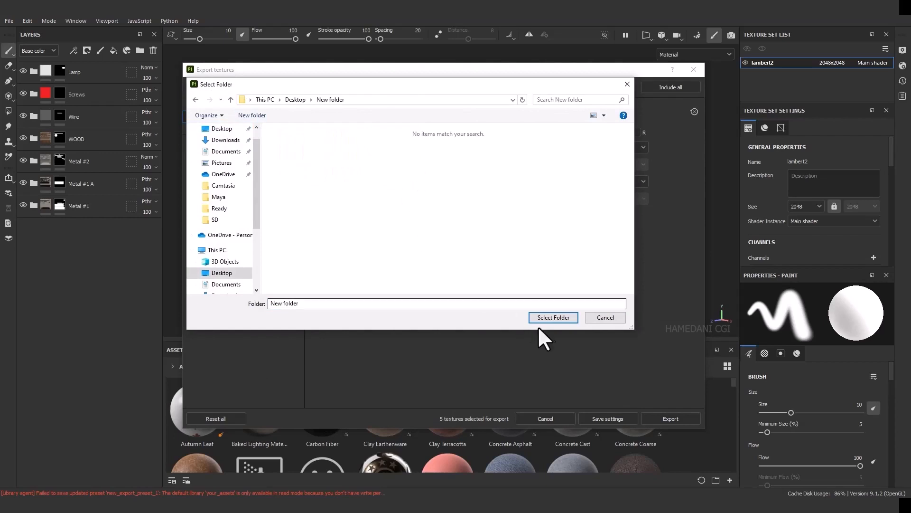
click(558, 316)
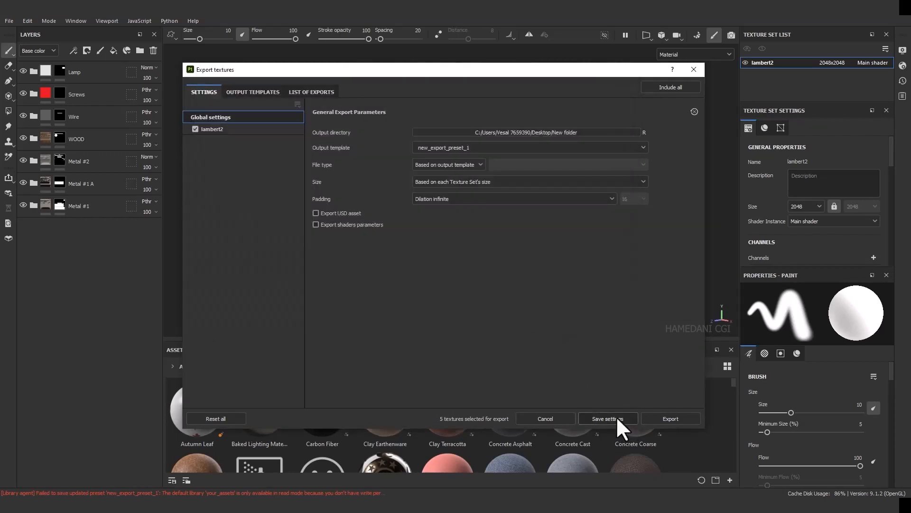
Export the lambert2 textures with the current settings and open New folder on the Desktop
click(667, 417)
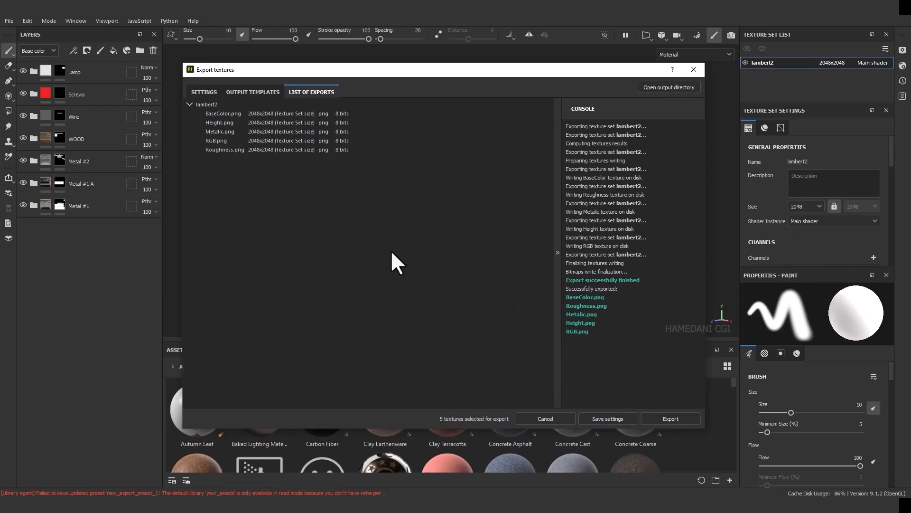
key(super)
key(super)
key(super+d)
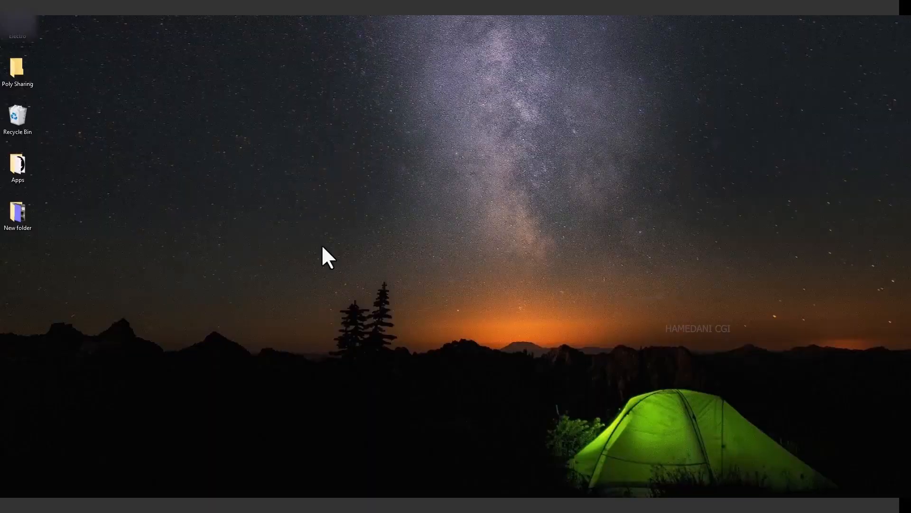
double_click(25, 224)
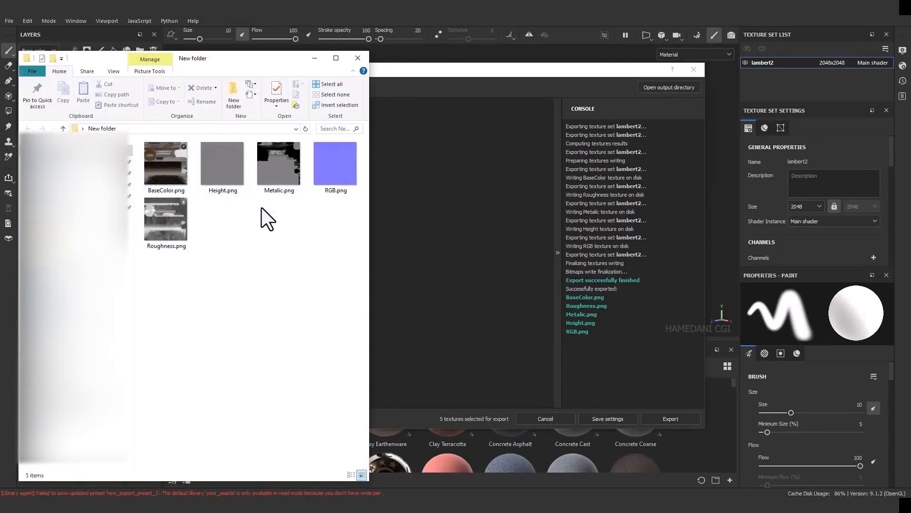
Check the exported map files in New folder, including Height.png, RGB.png and Roughness.png, and close the folder window
drag(240, 58, 284, 34)
click(290, 151)
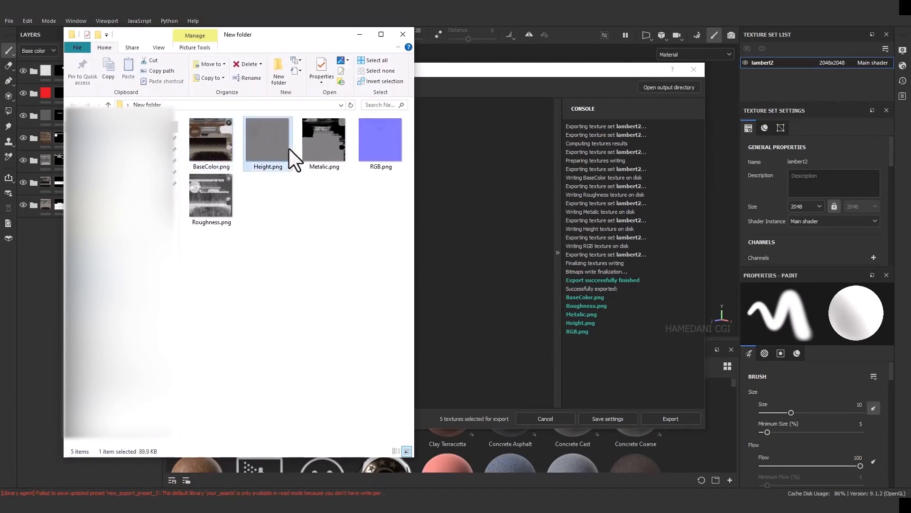
click(394, 147)
click(209, 216)
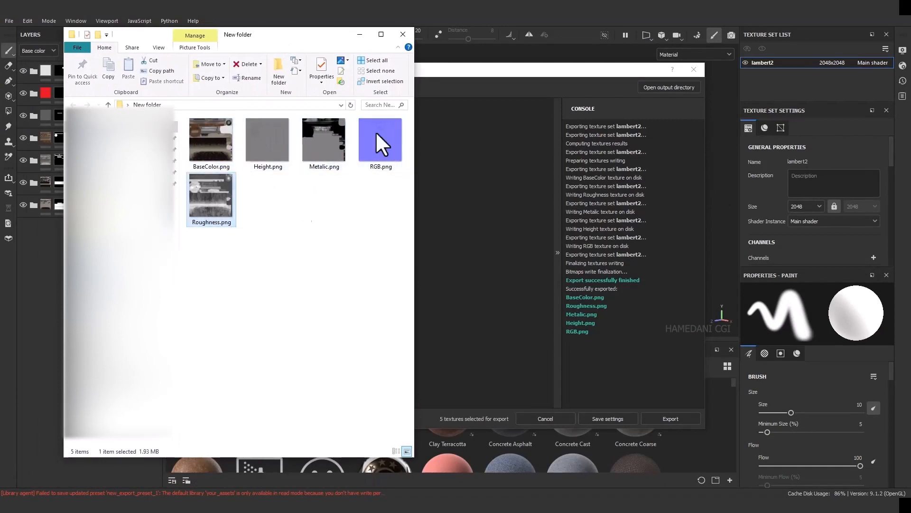
click(403, 34)
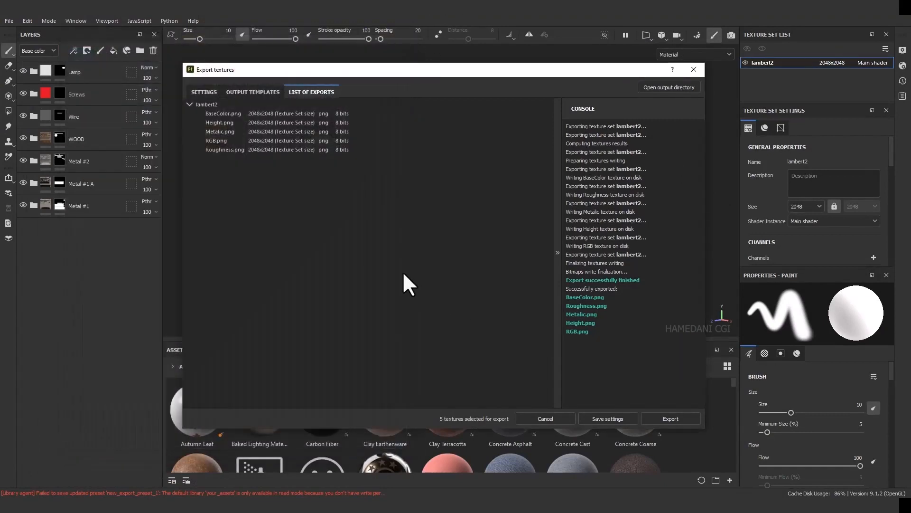